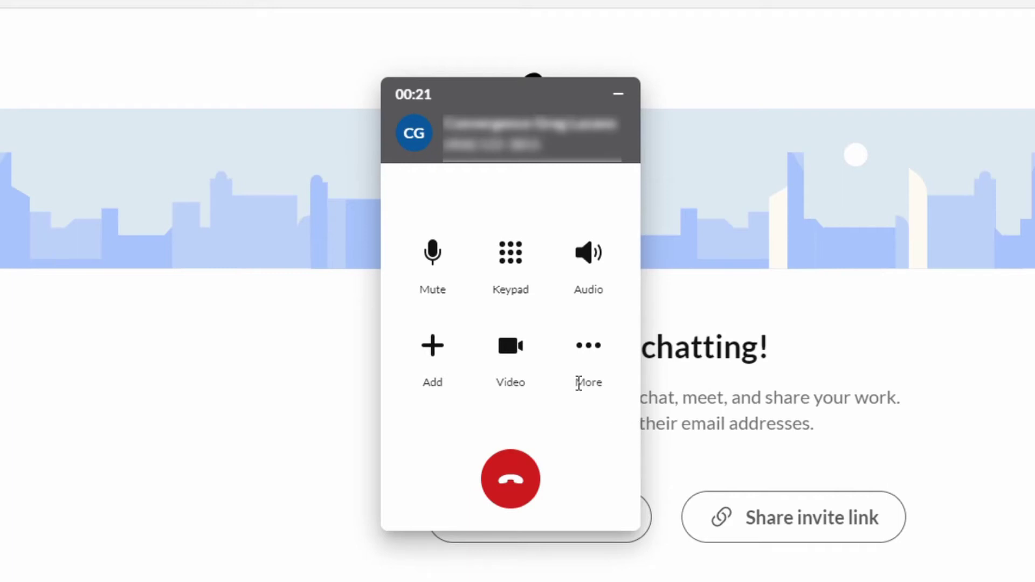
Park the active web call, which lands at location *807.
left_click(593, 354)
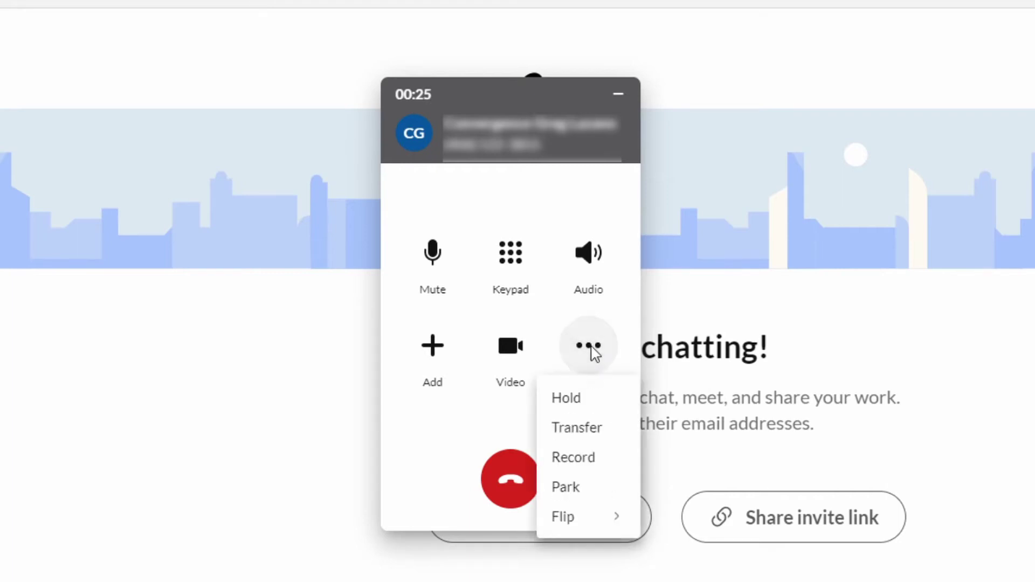
left_click(565, 488)
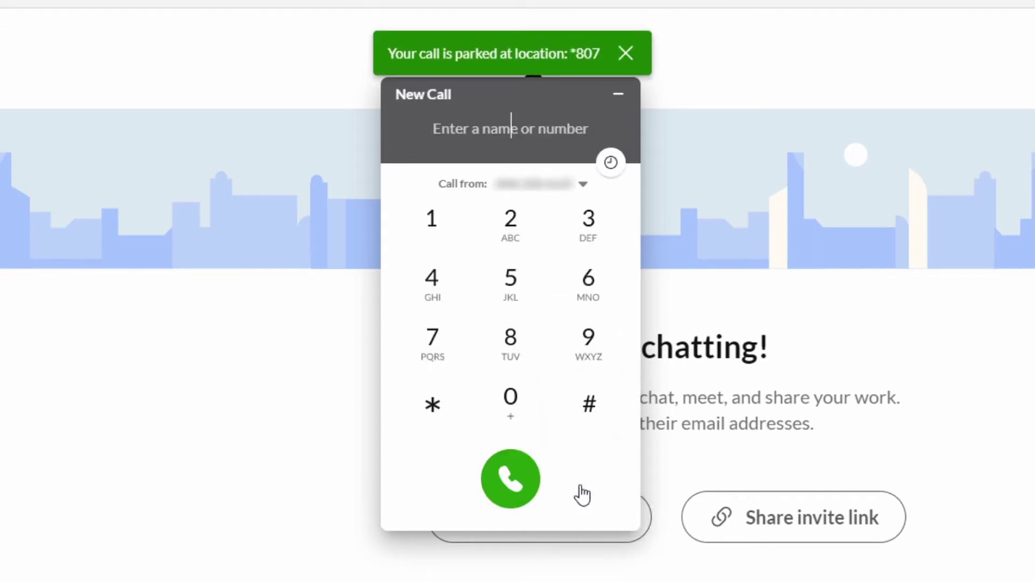
left_click(627, 64)
Dial *807 and call it to retrieve the parked call.
left_click(434, 409)
left_click(510, 347)
left_click(514, 409)
left_click(428, 351)
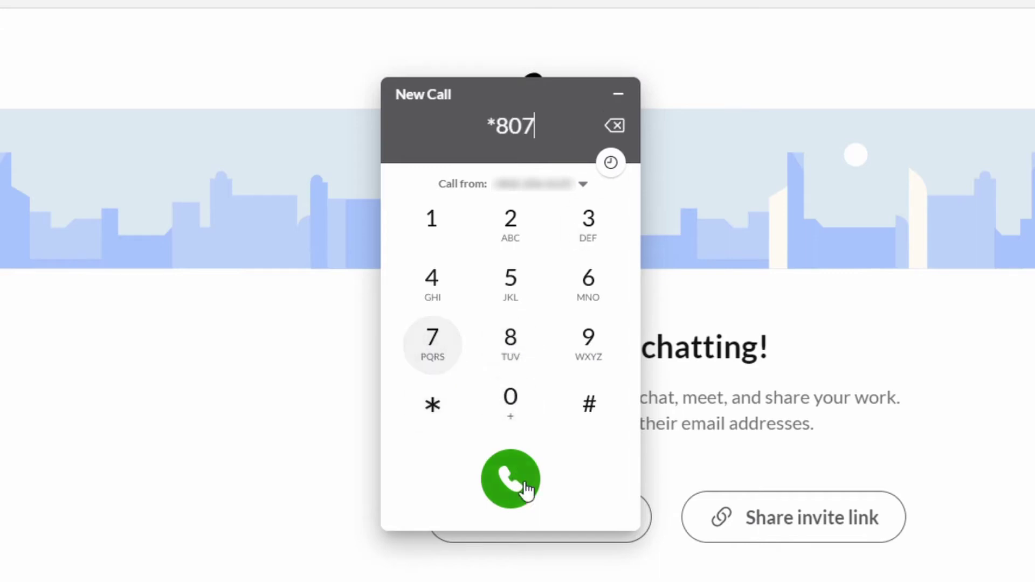
left_click(521, 479)
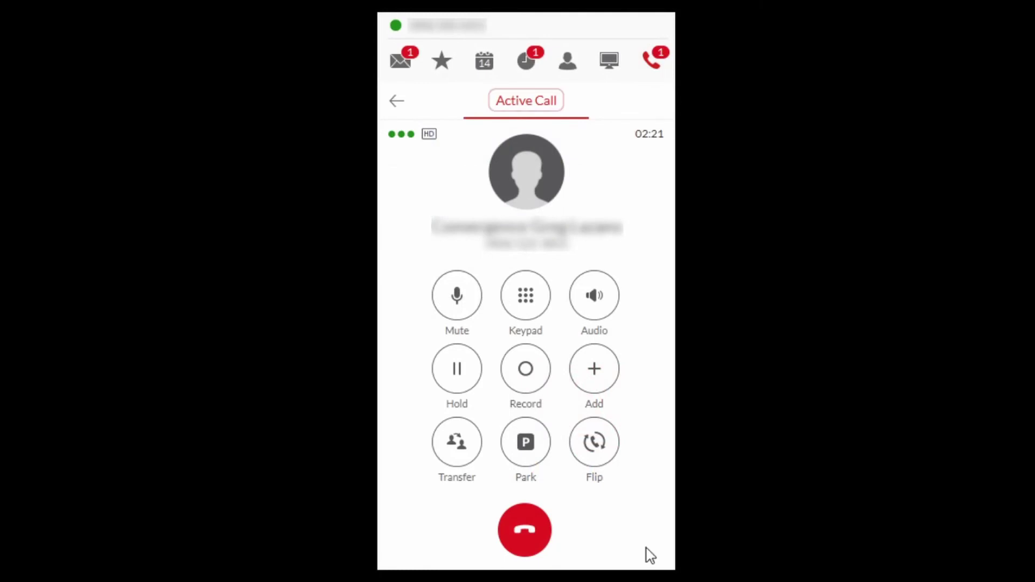
Park the desktop call at the Public location and acknowledge the *809 confirmation.
left_click(526, 445)
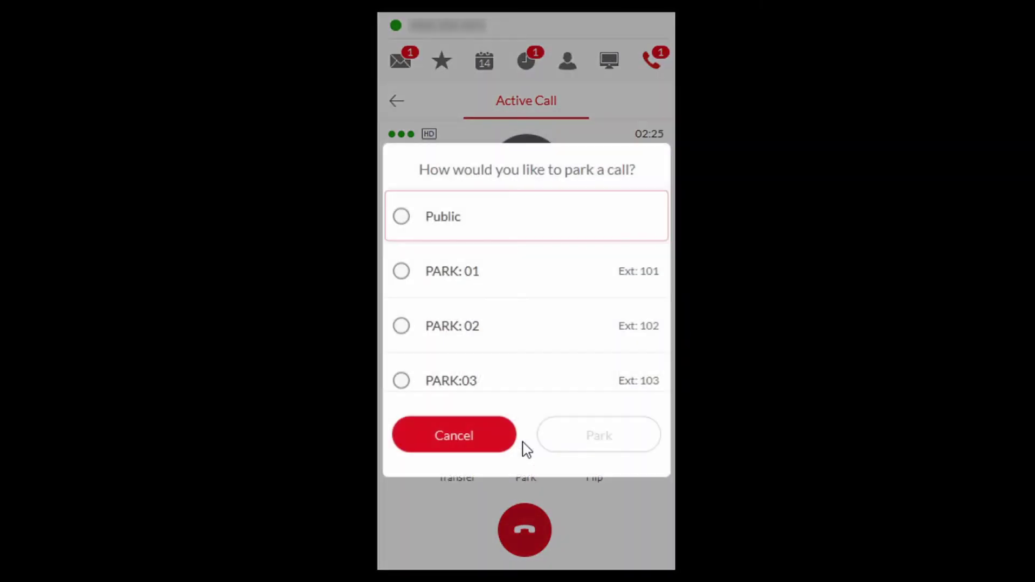
left_click(402, 216)
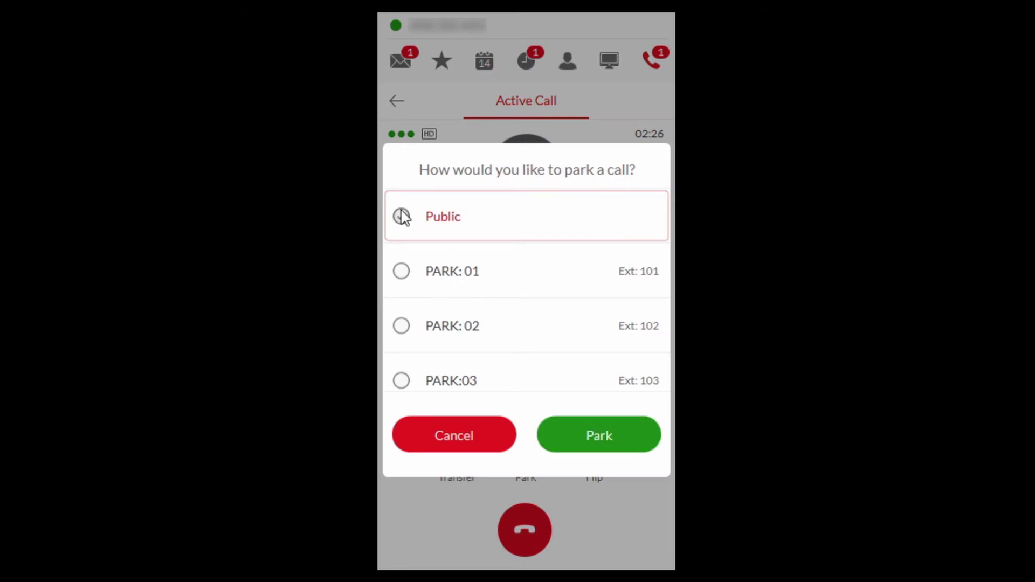
left_click(576, 436)
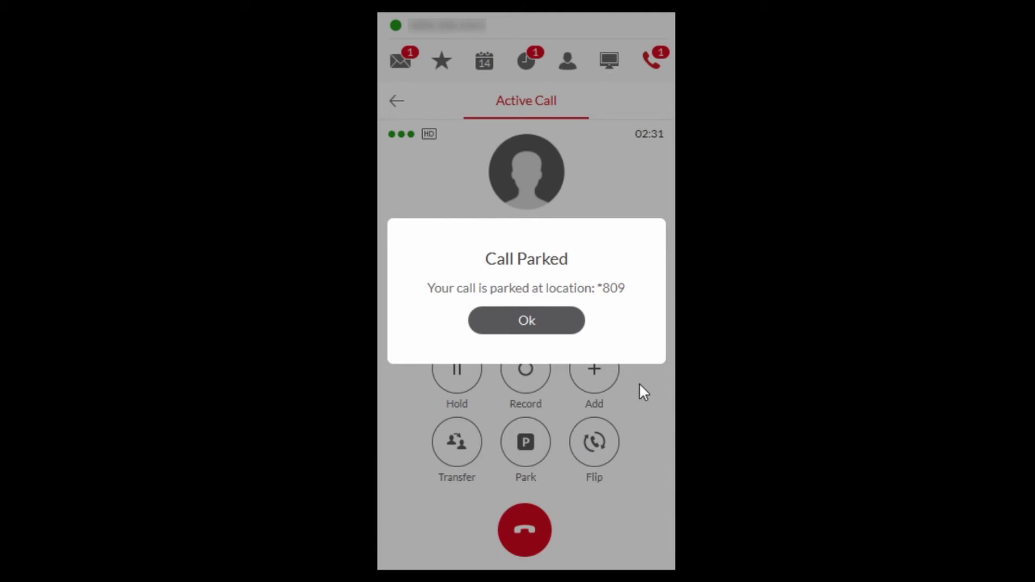
left_click(503, 331)
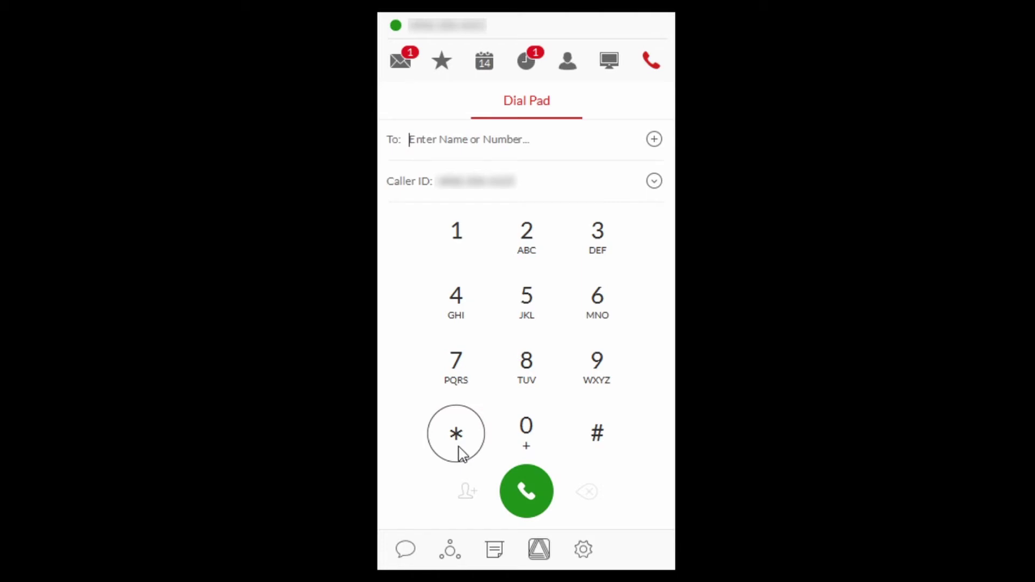
Dial *809 to retrieve the publicly parked call.
left_click(459, 451)
type("809")
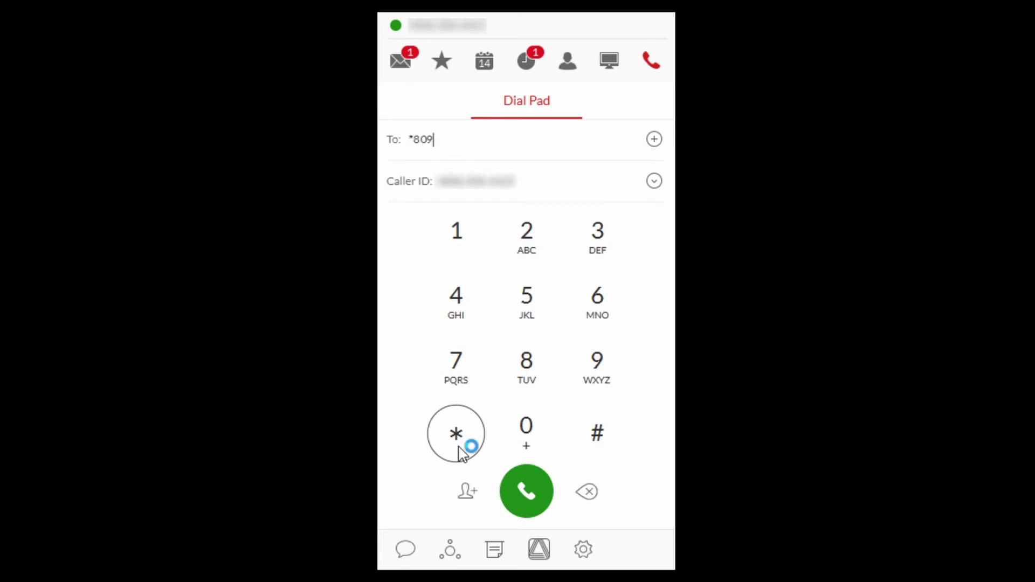
left_click(523, 487)
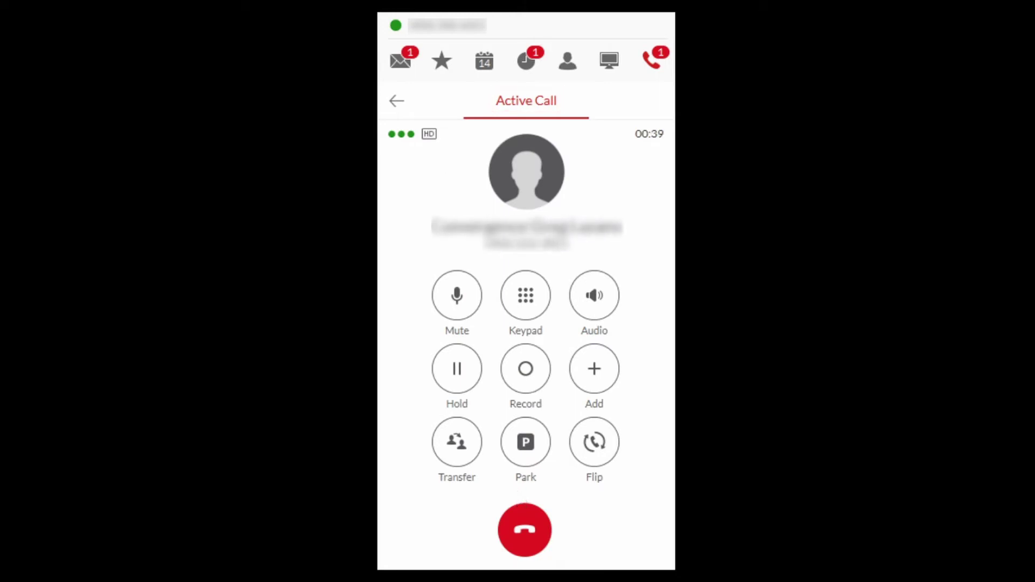
Park the call on PARK: 01 and view the park slots in the HUD.
left_click(526, 450)
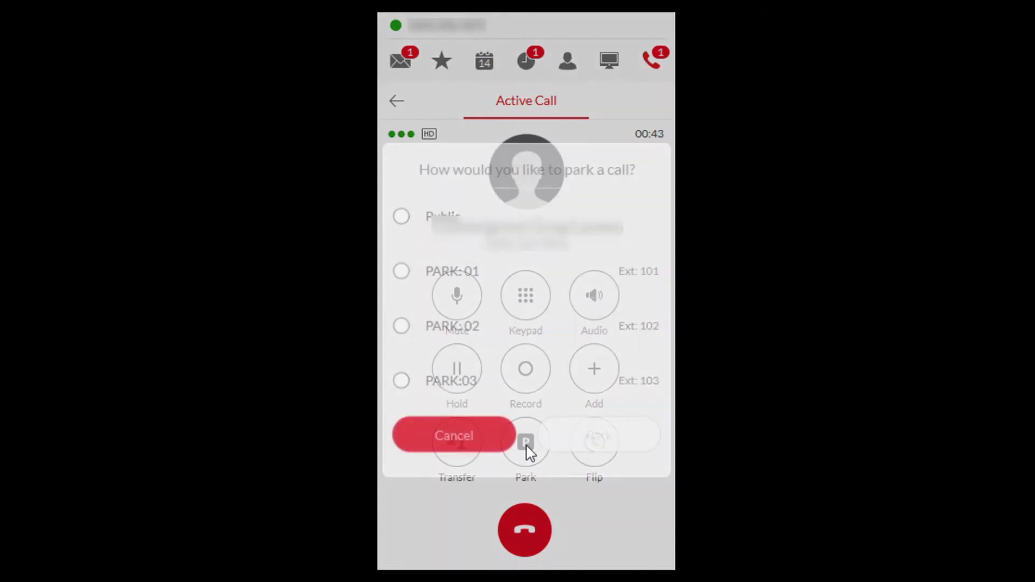
left_click(403, 271)
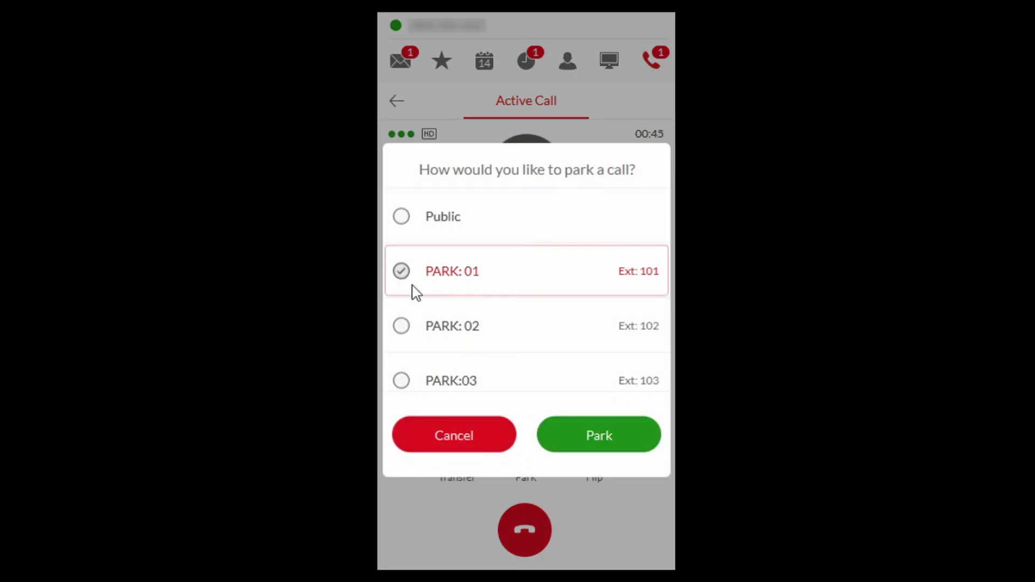
left_click(576, 438)
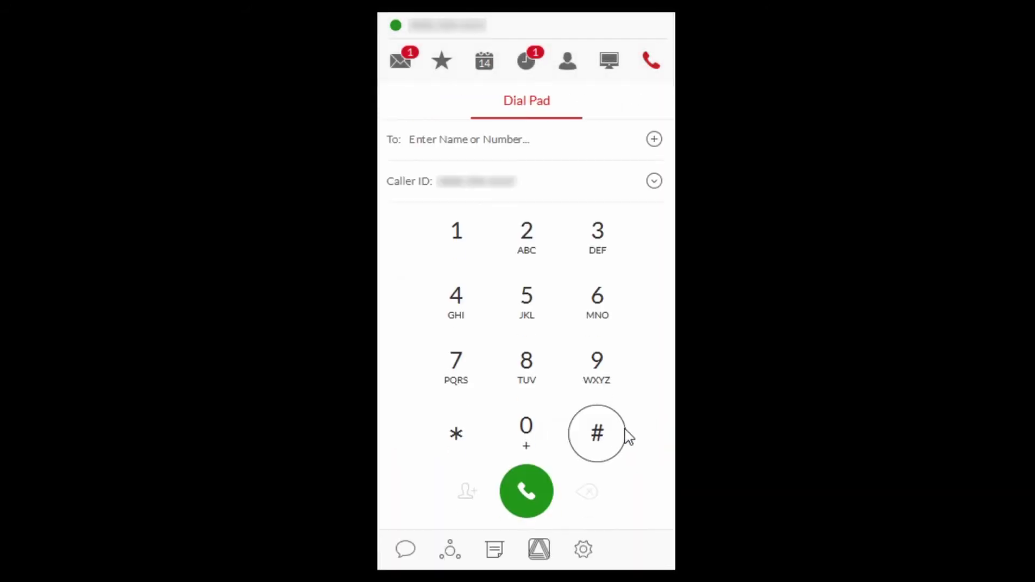
left_click(609, 60)
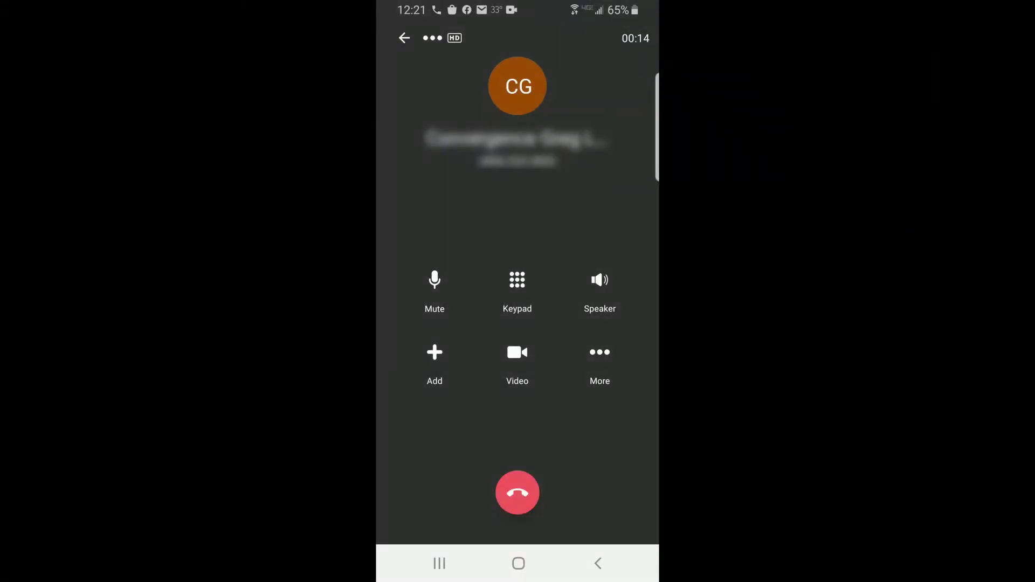
In the mobile app, park the call at the Public location (*825).
left_click(600, 356)
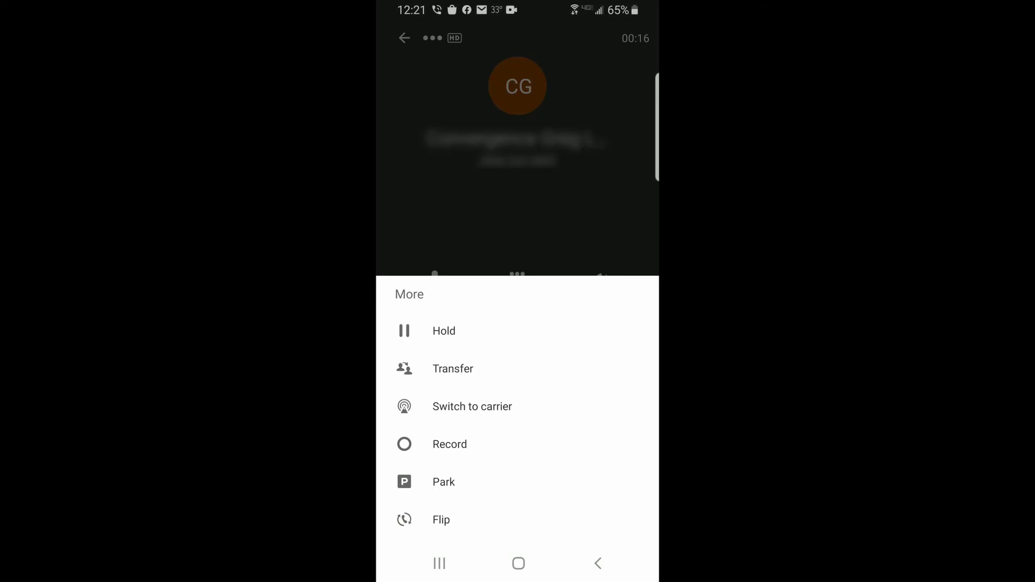
left_click(443, 482)
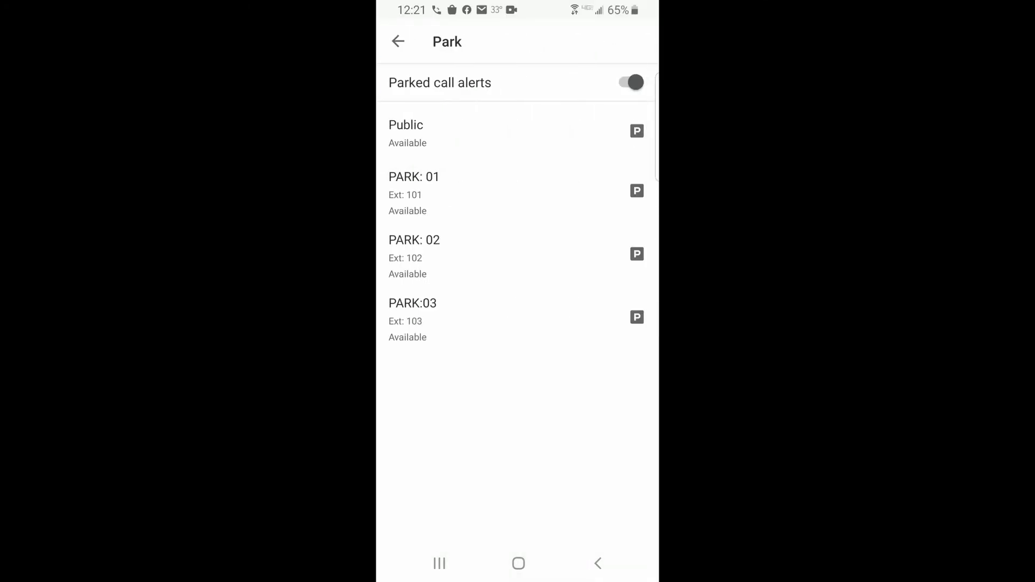
left_click(431, 132)
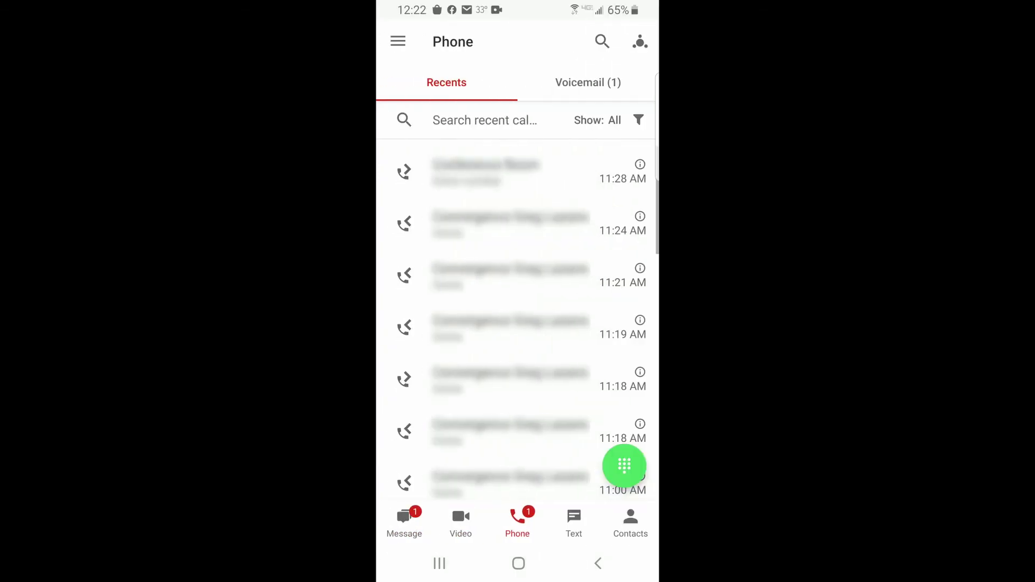
Dial *825 on the mobile dialpad to retrieve the parked call.
left_click(623, 465)
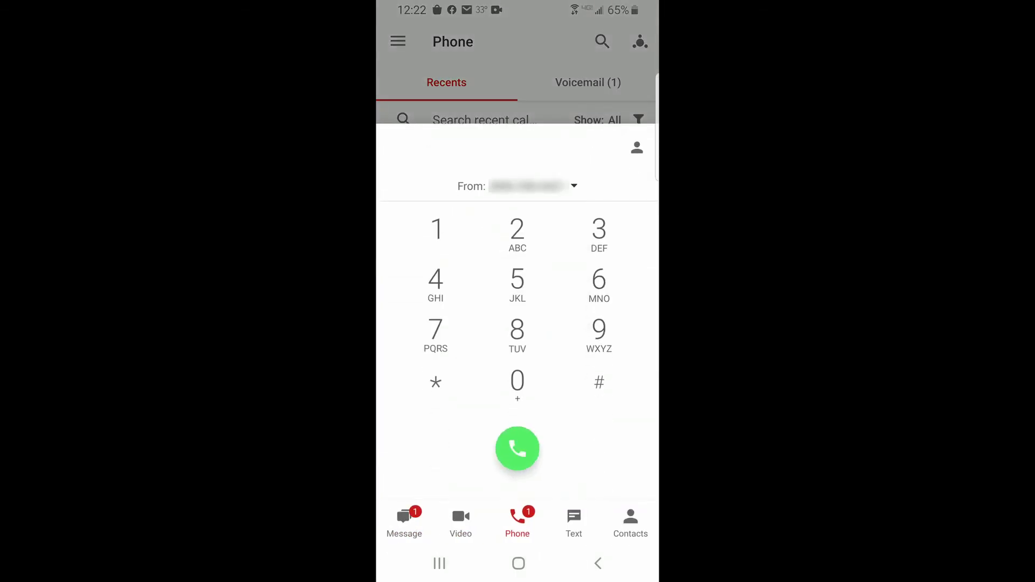
left_click(435, 382)
left_click(518, 331)
left_click(518, 232)
left_click(518, 282)
left_click(518, 449)
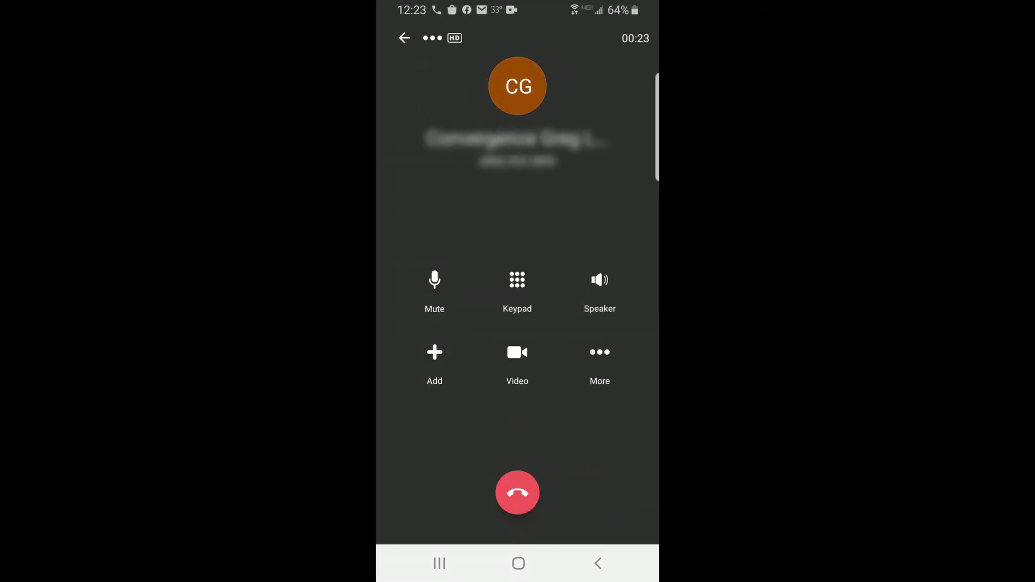
Park the call on PARK: 01 without paging and view the park locations.
left_click(600, 353)
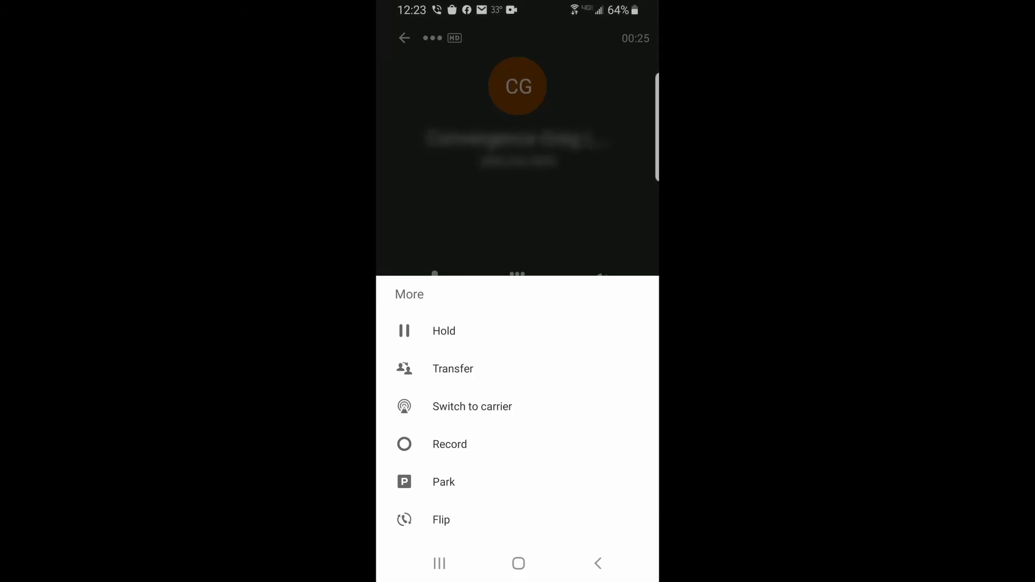
left_click(444, 482)
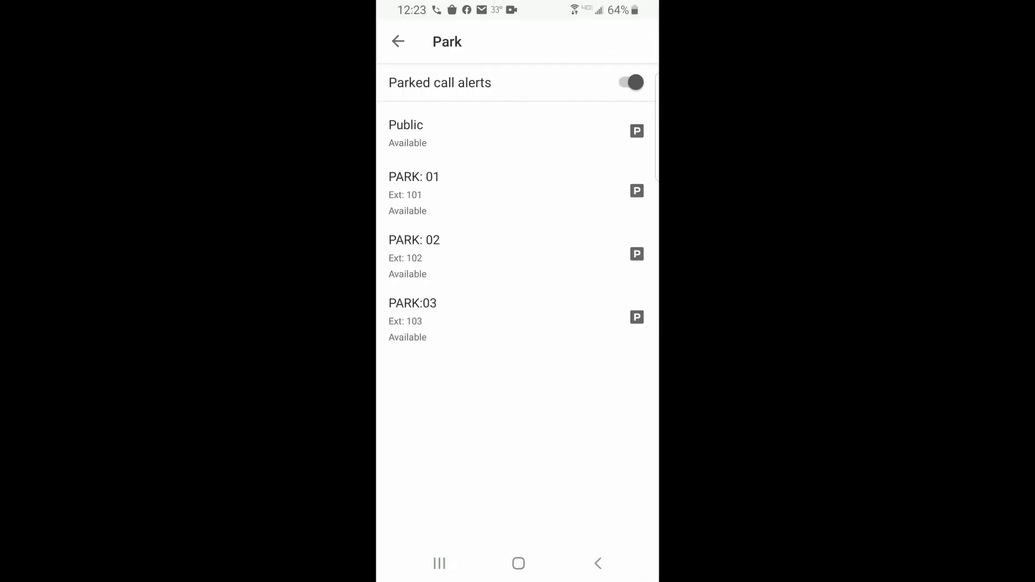
left_click(485, 192)
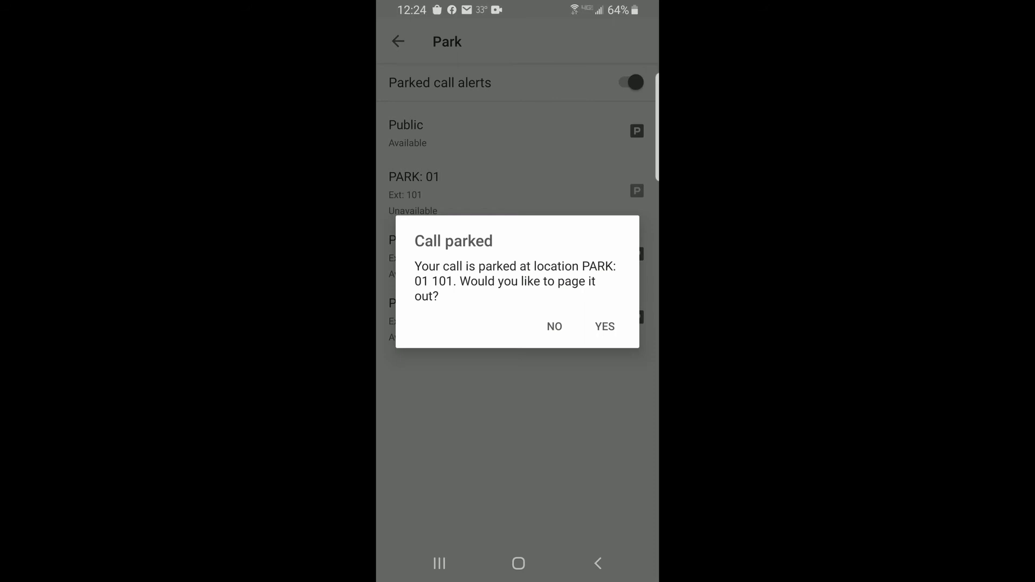
left_click(554, 326)
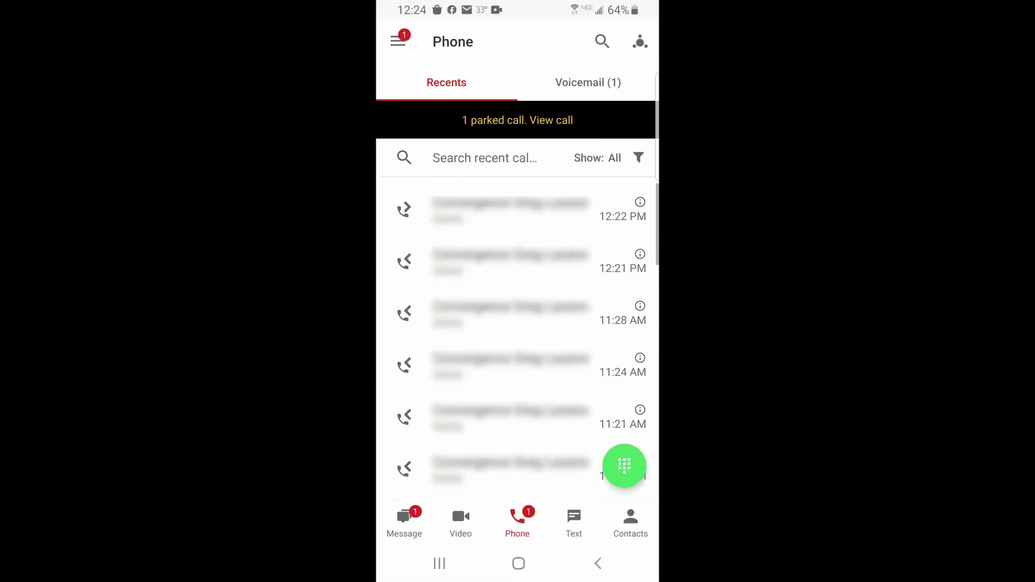
left_click(517, 119)
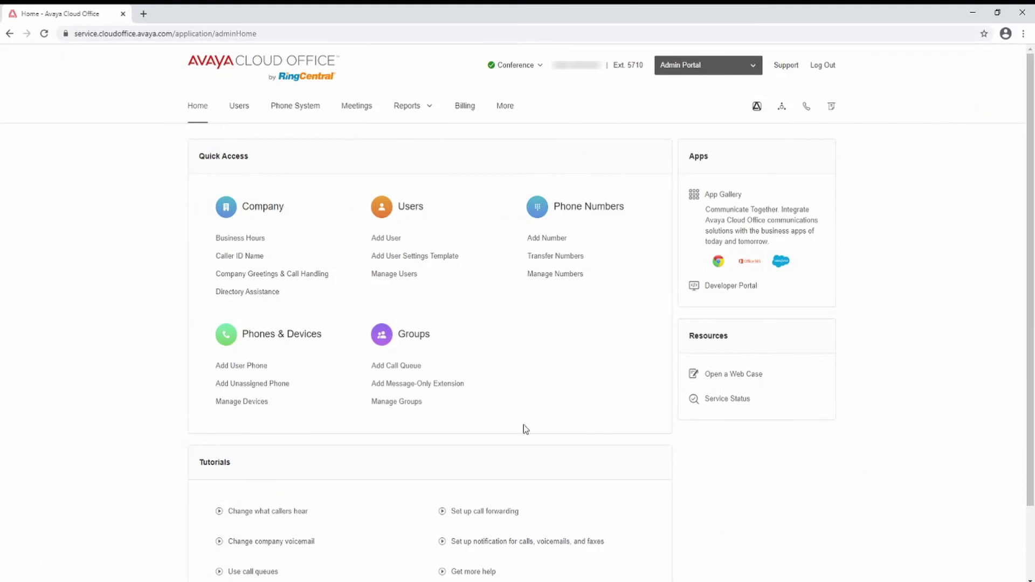
Create a new park location named PARK: 04 under Manage Groups.
left_click(408, 404)
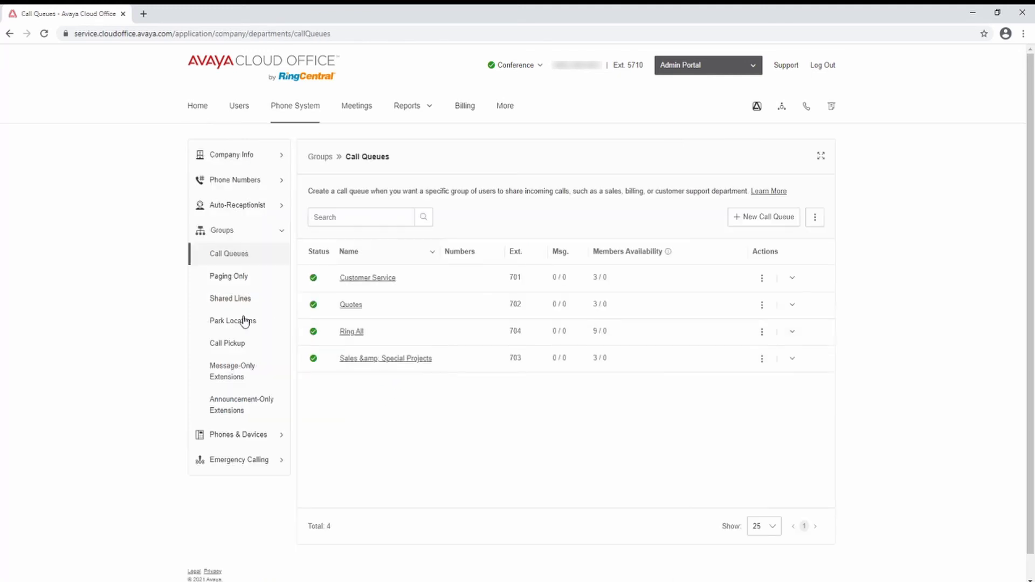
left_click(222, 325)
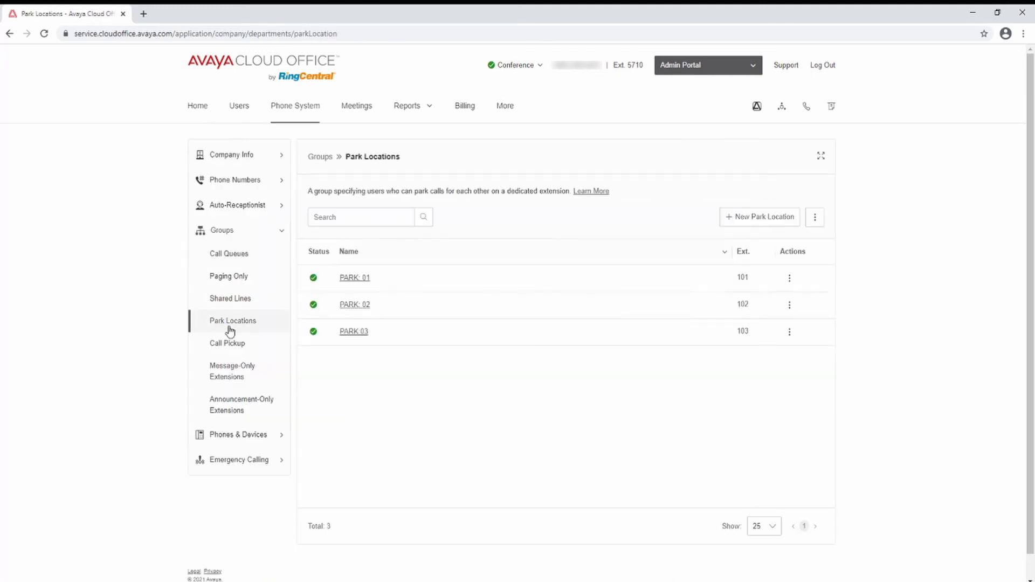
left_click(775, 223)
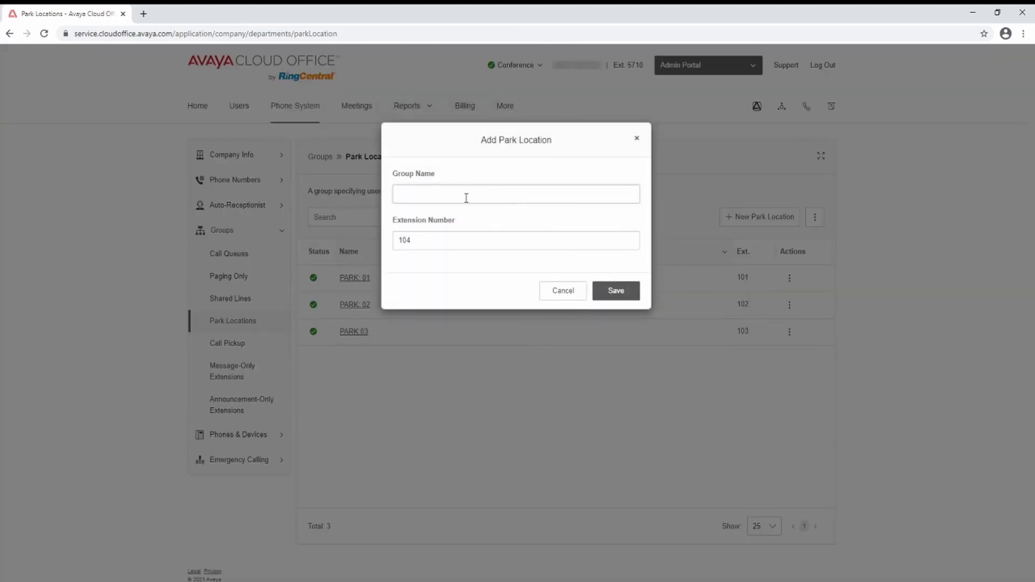
type("PARK: 04")
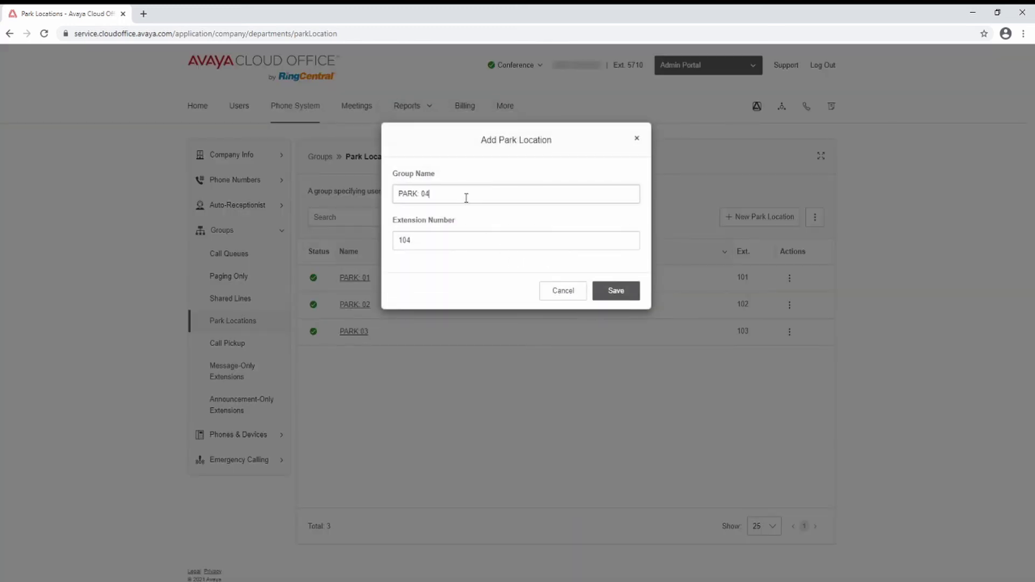
left_click(617, 291)
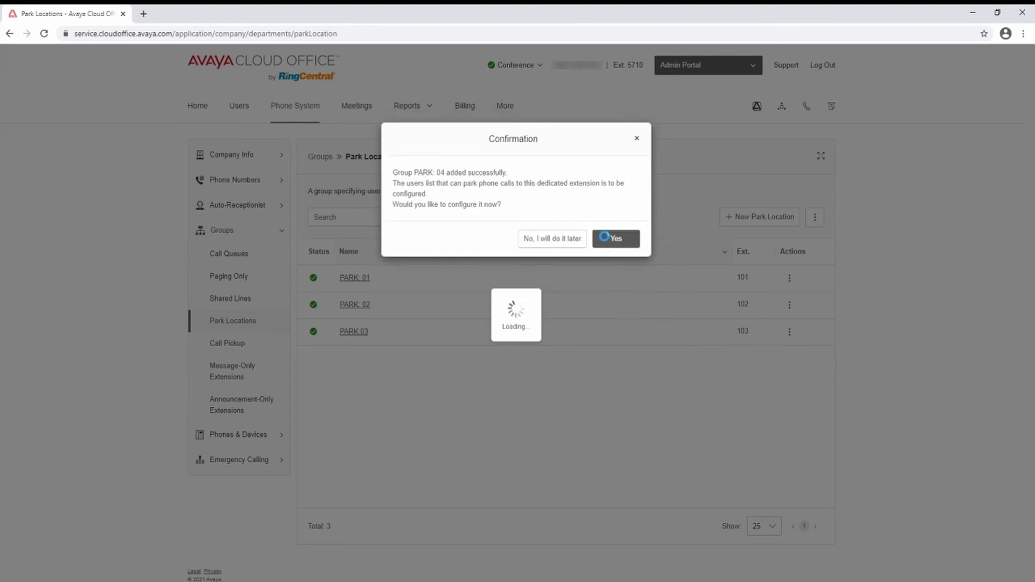
Add all users as PARK: 04 members and save the member list.
left_click(608, 241)
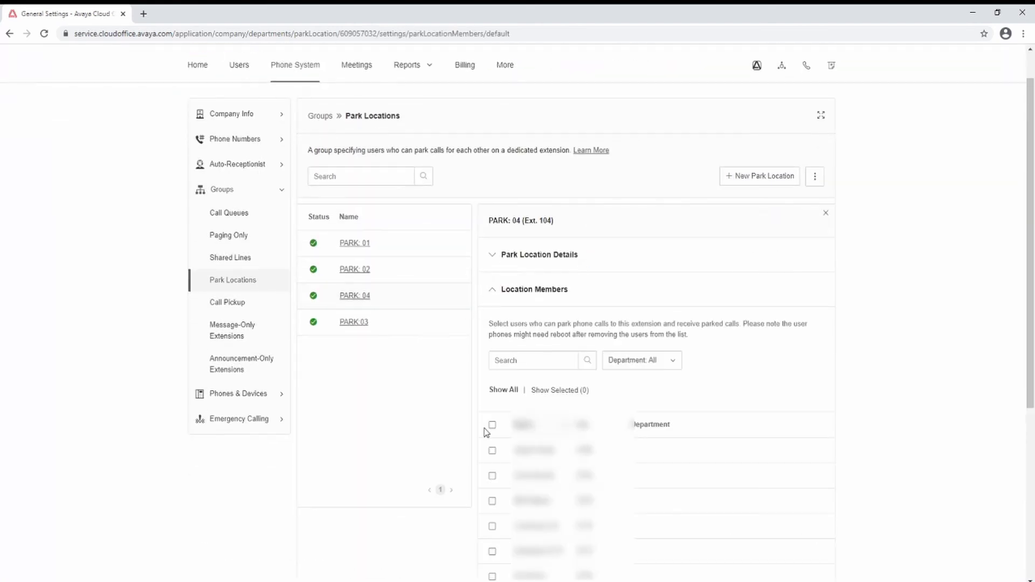
scroll(485, 426, "down", 1)
left_click(492, 313)
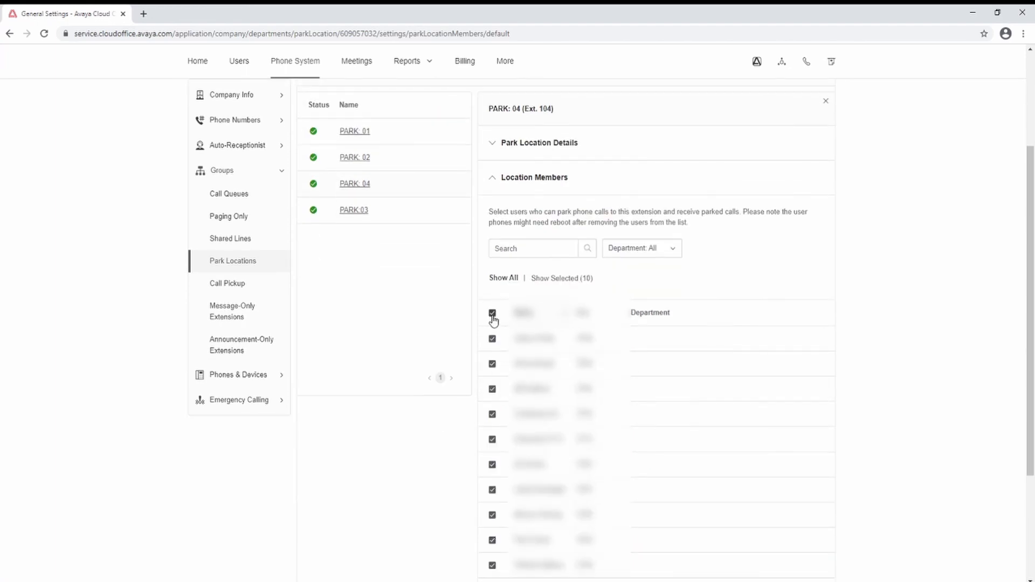
scroll(582, 343, "down", 2)
scroll(612, 350, "down", 1)
left_click(811, 475)
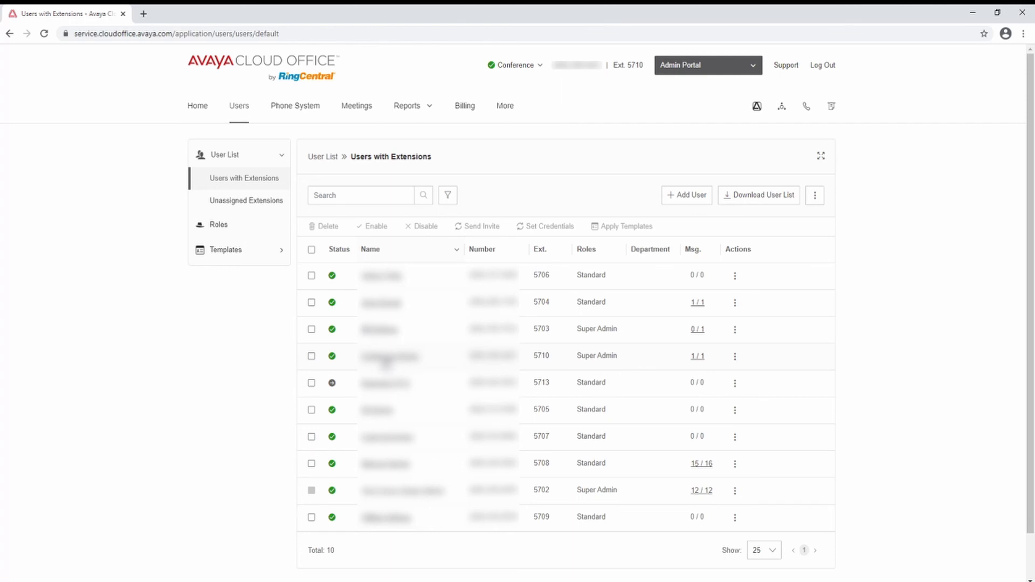
Open the presence line settings for Conference Room extension 5710's phone.
left_click(386, 360)
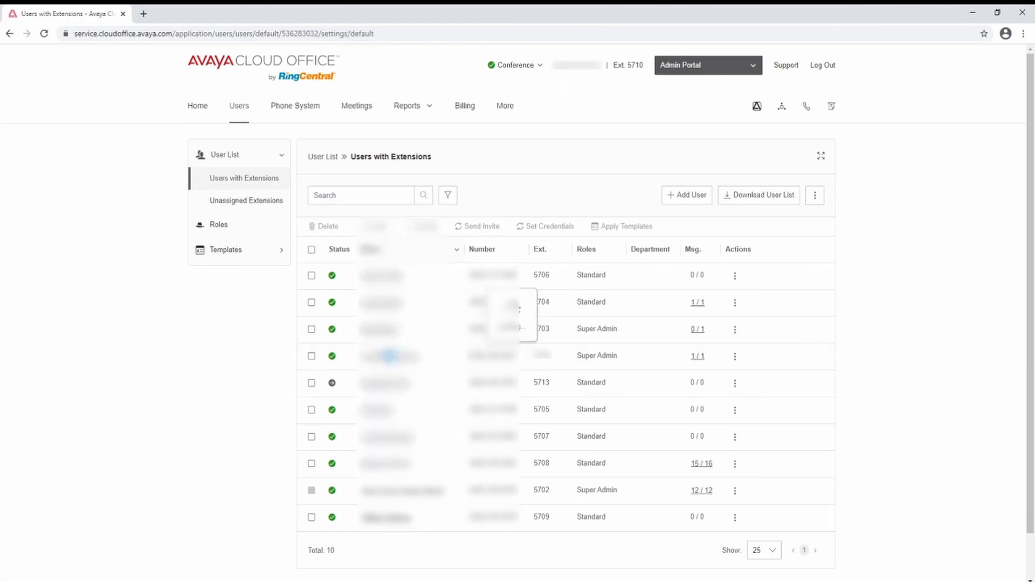
left_click(492, 305)
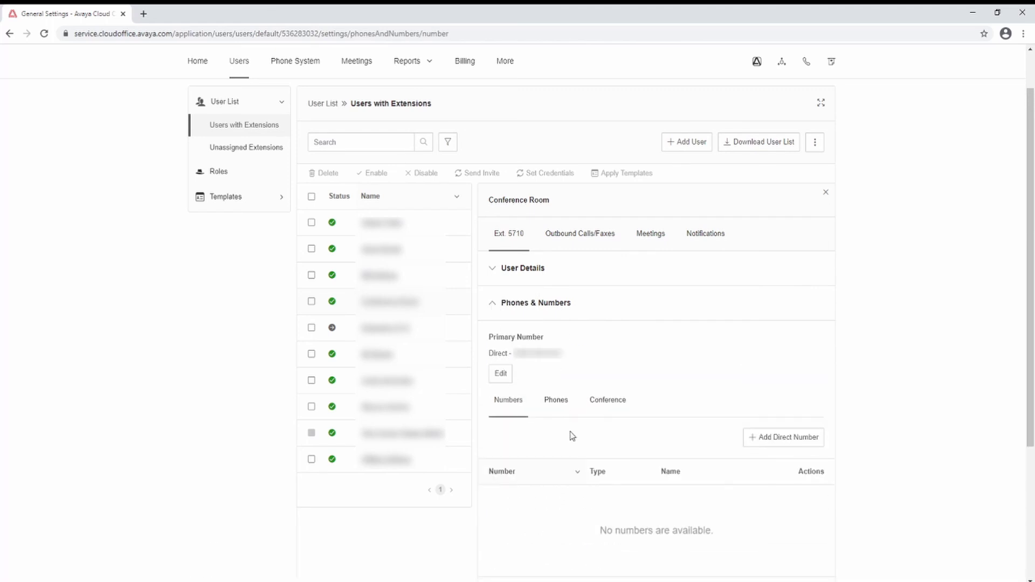
left_click(554, 402)
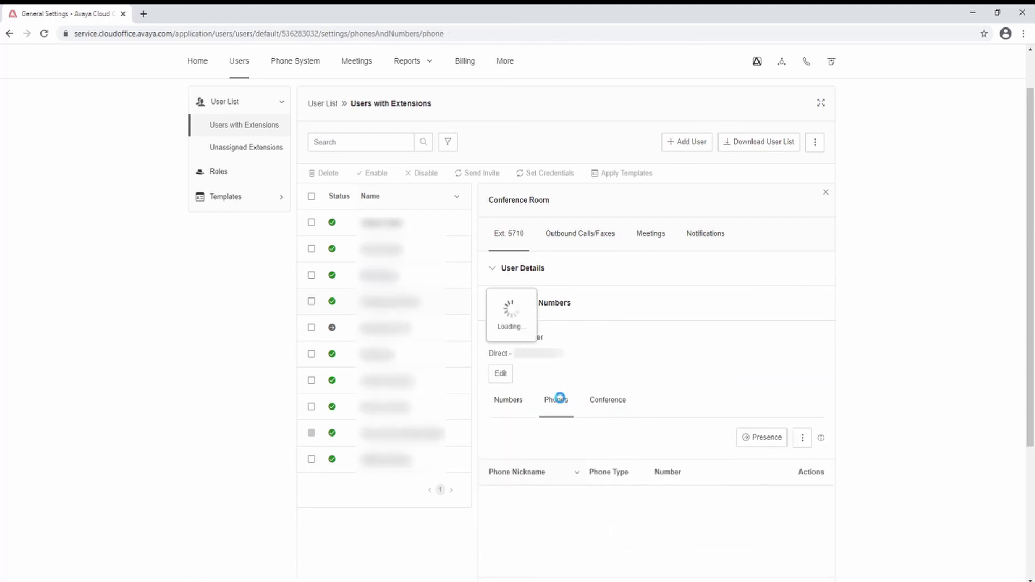
left_click(762, 443)
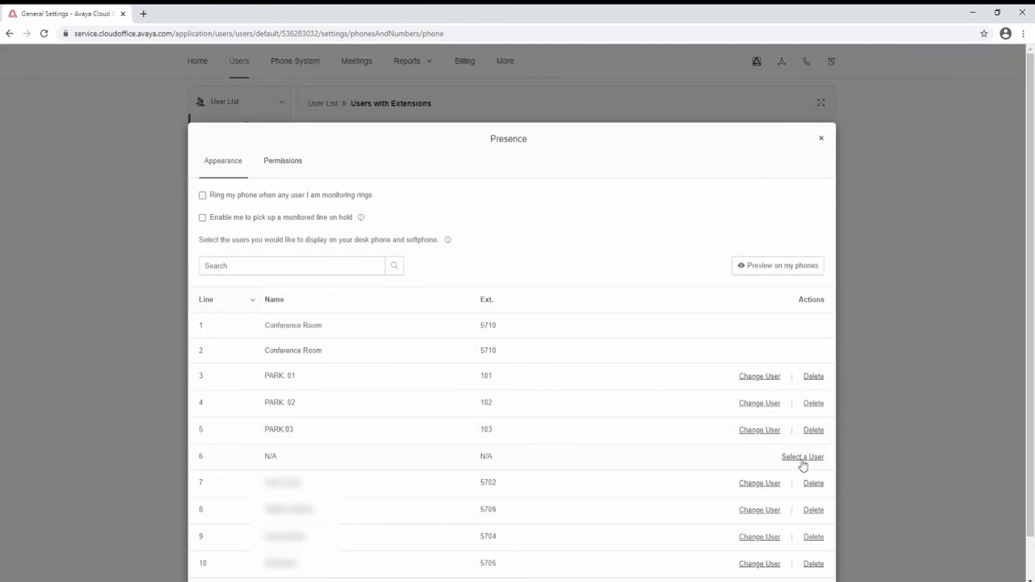
Assign PARK: 04 to presence line 6, save, and accept the phone reboot.
left_click(802, 457)
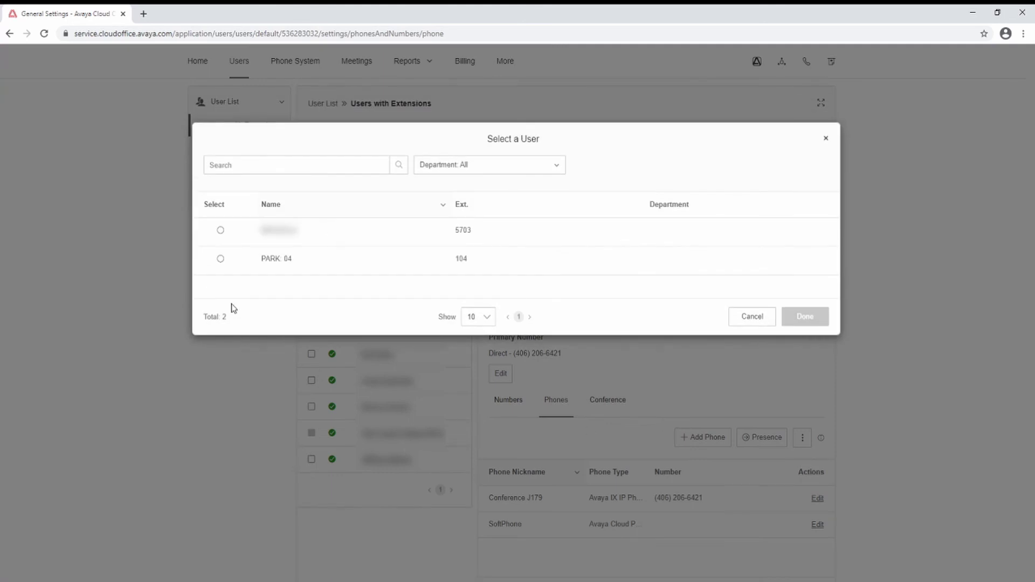
left_click(220, 259)
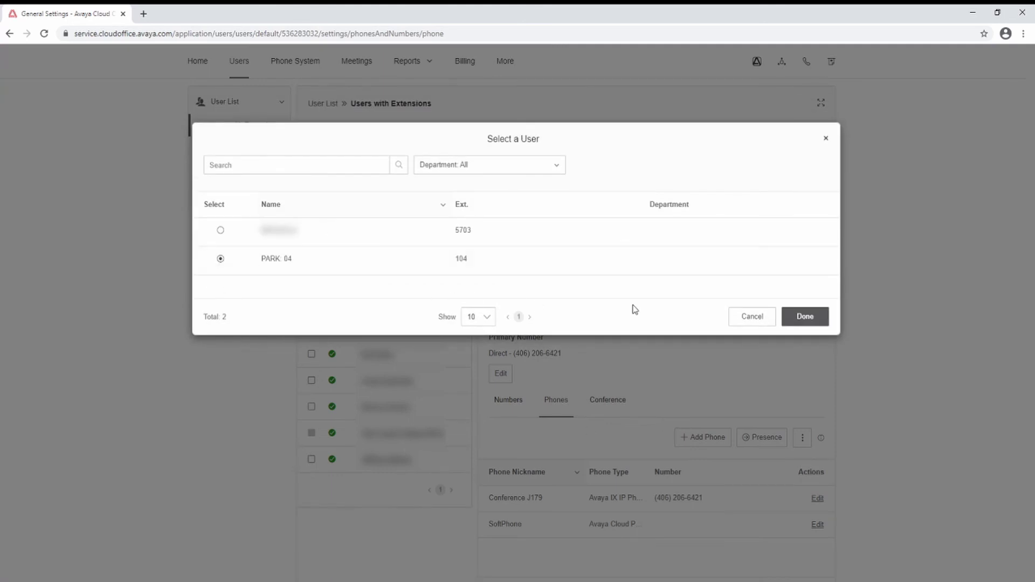
left_click(803, 319)
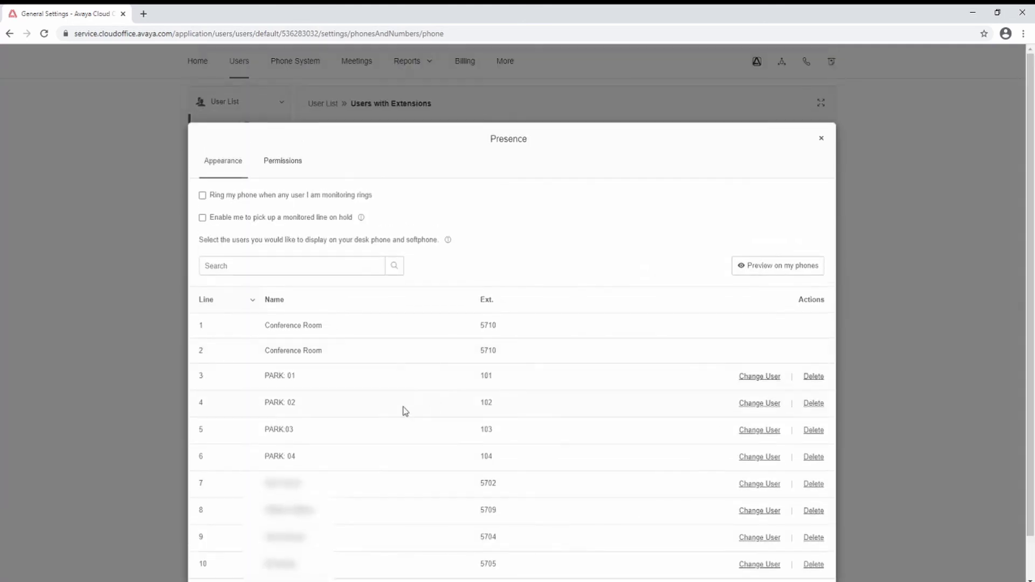
scroll(811, 426, "down", 1)
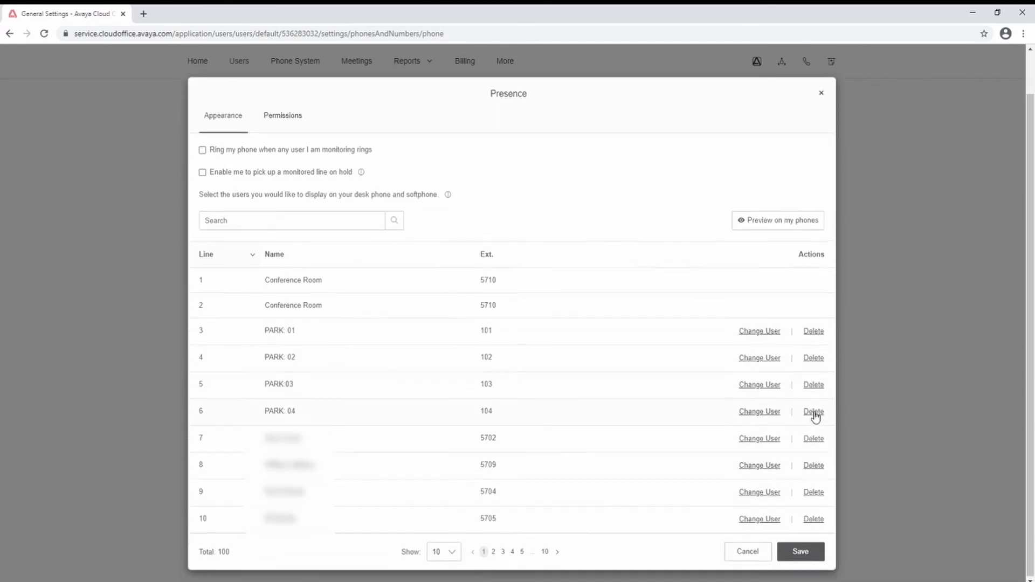
left_click(803, 551)
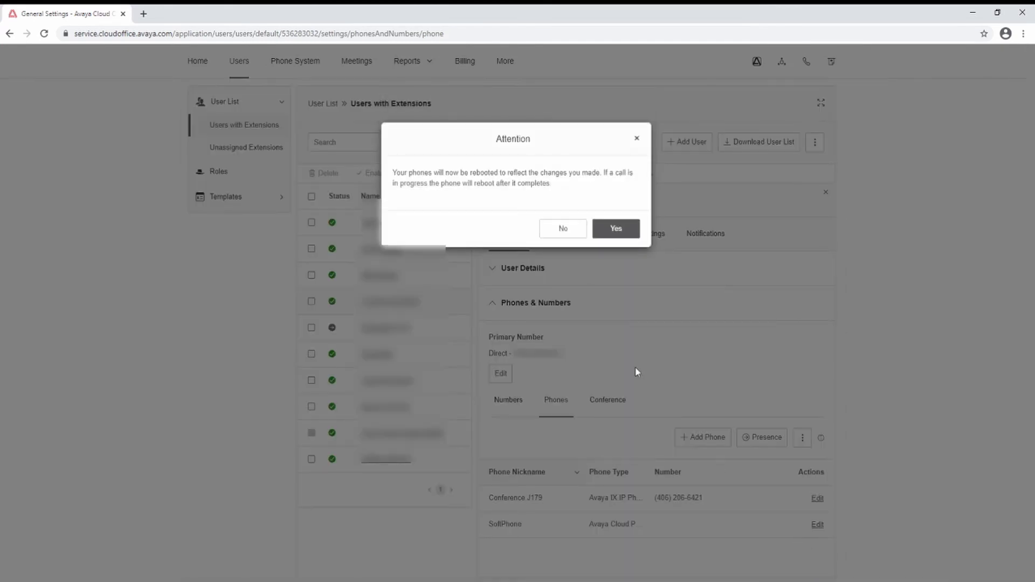
left_click(613, 231)
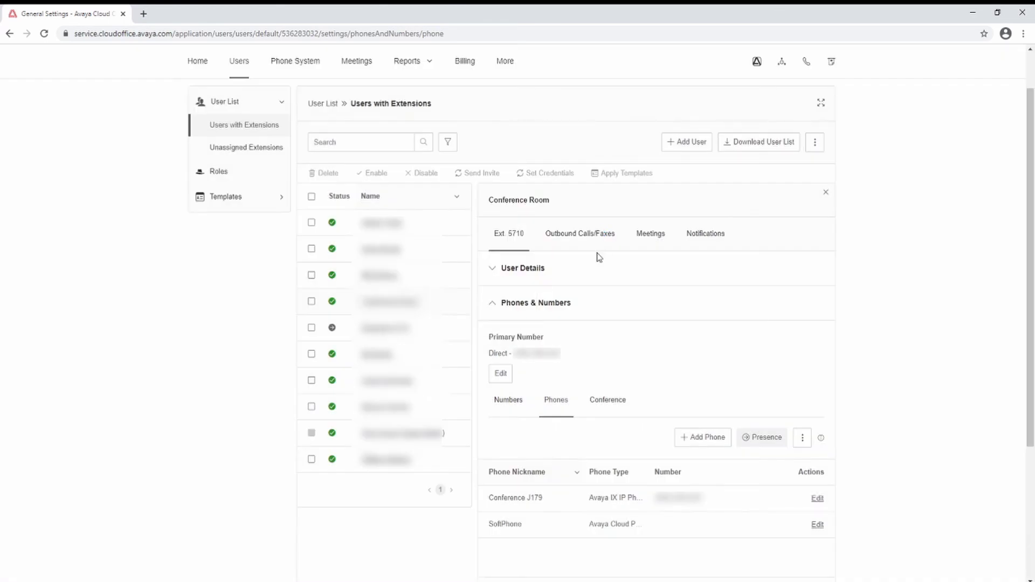